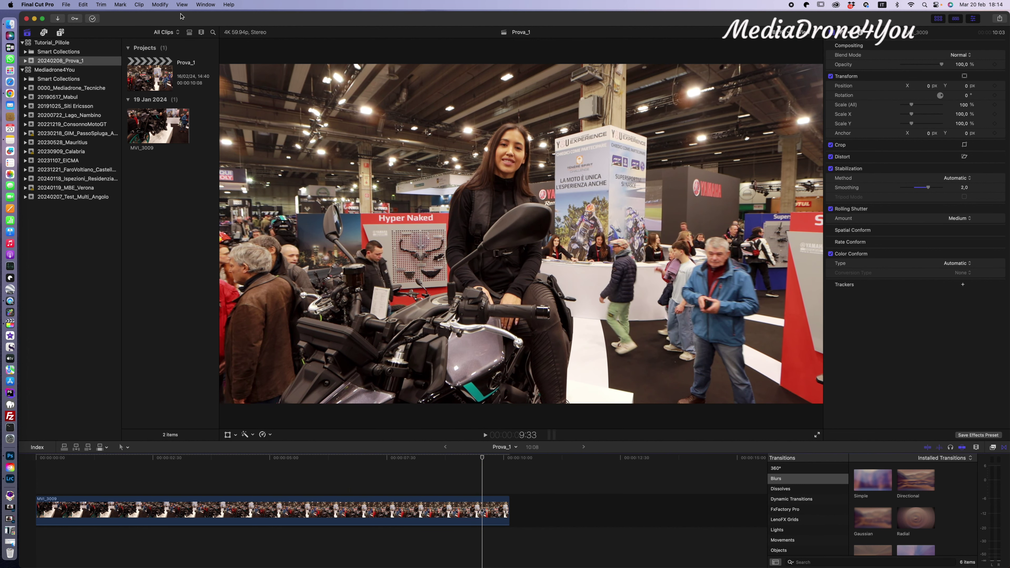
# Step: Look through the View menu without choosing, then load MVI_3009 into the viewer
pyautogui.click(181, 4)
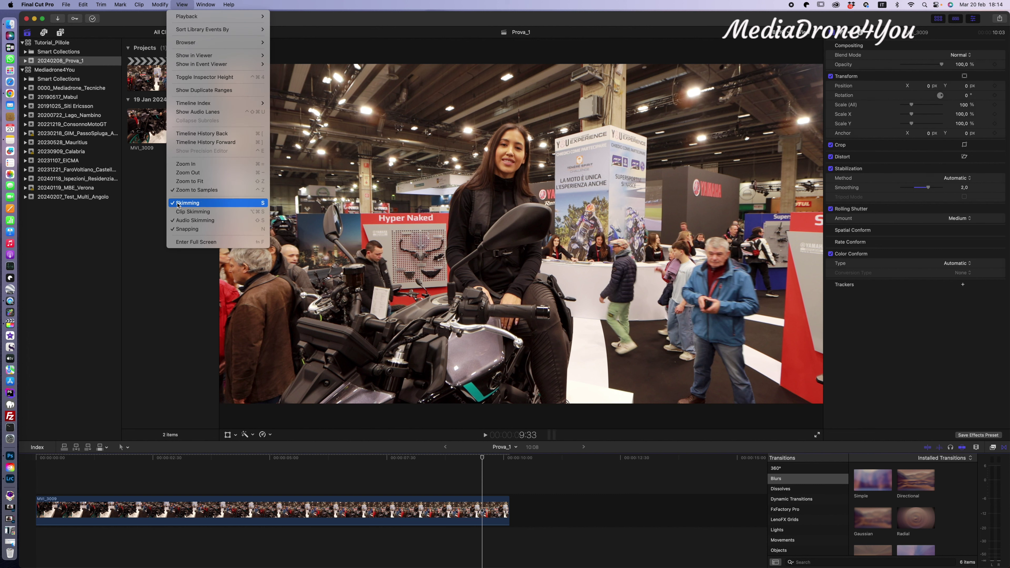
pyautogui.click(150, 173)
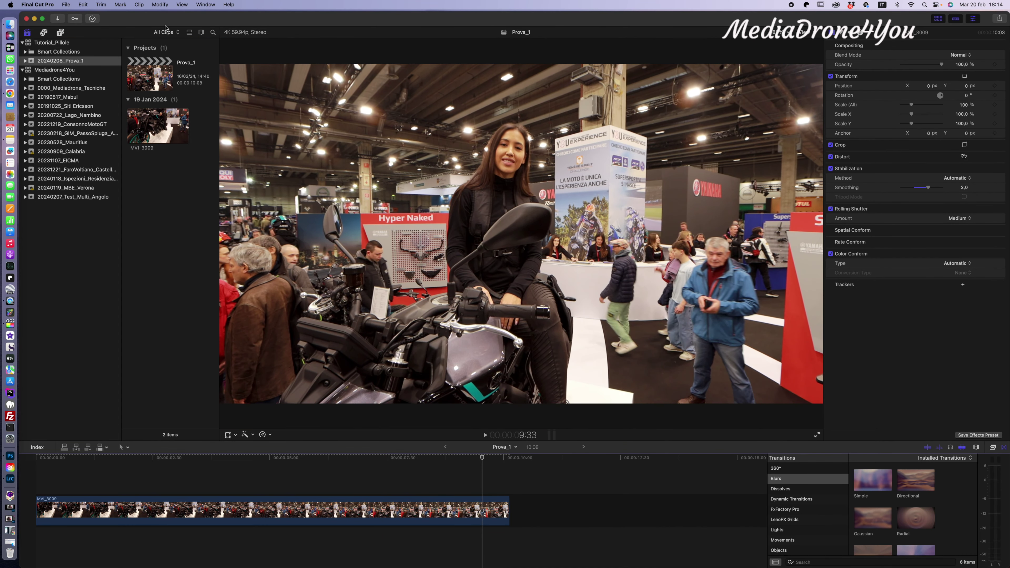
pyautogui.click(177, 178)
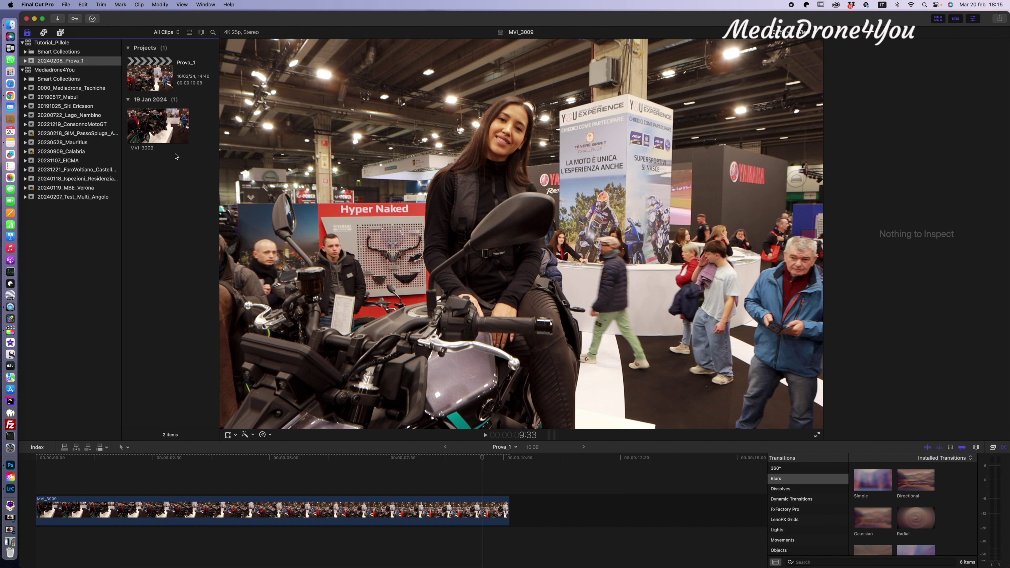
# Step: Toggle View > Skimming off and back on again
pyautogui.click(181, 6)
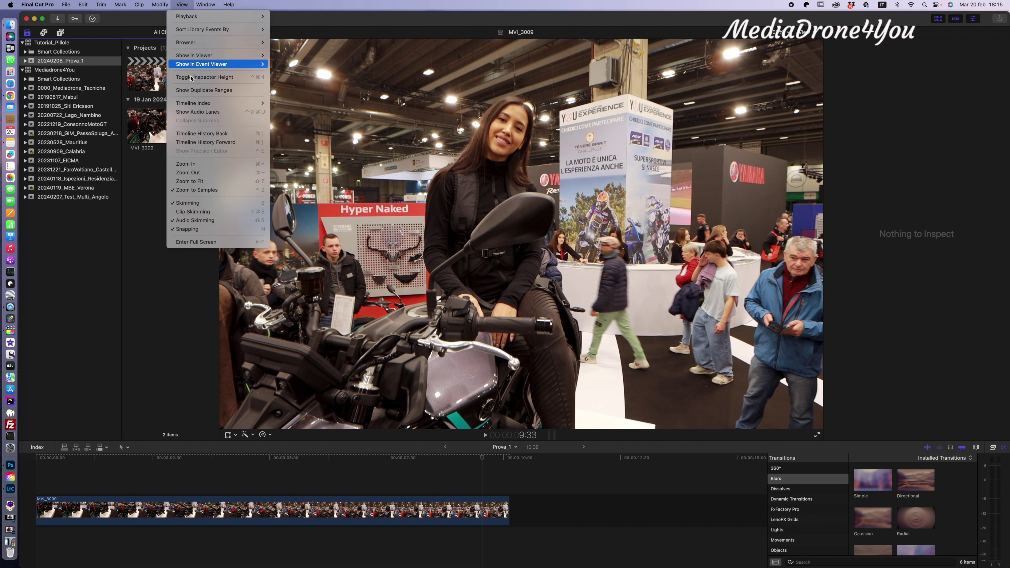
pyautogui.click(192, 202)
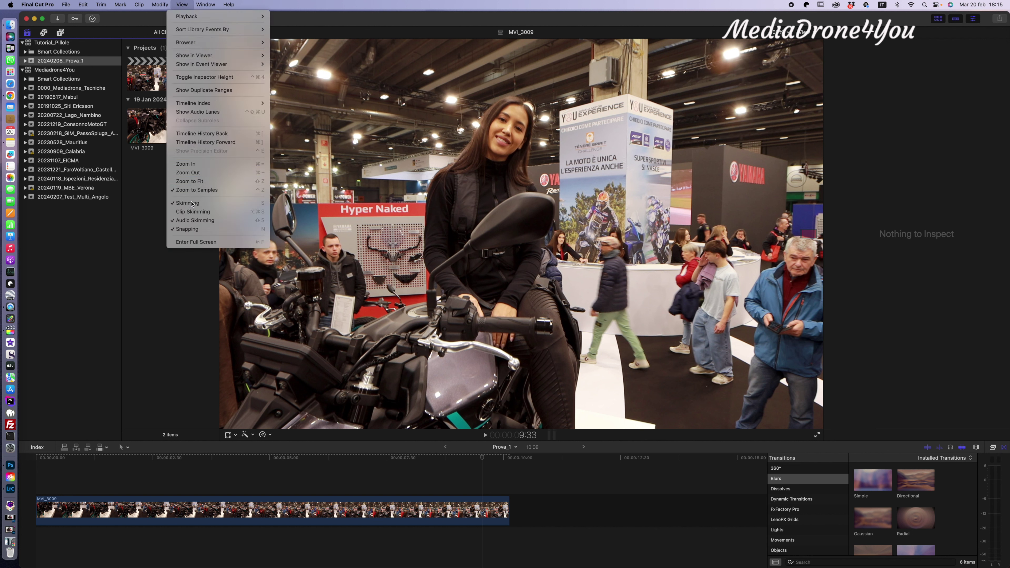
pyautogui.click(184, 5)
pyautogui.click(173, 203)
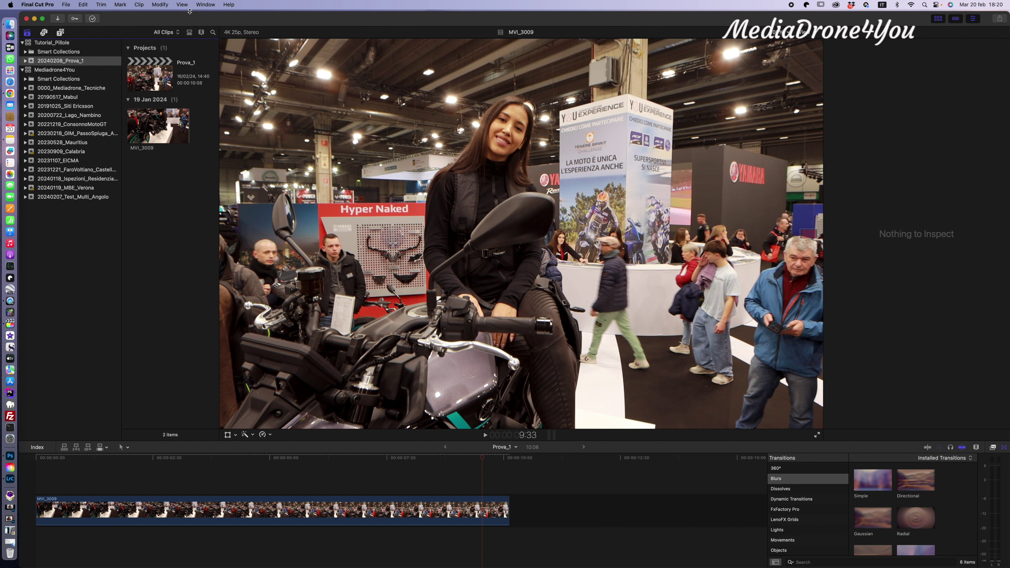
pyautogui.click(182, 4)
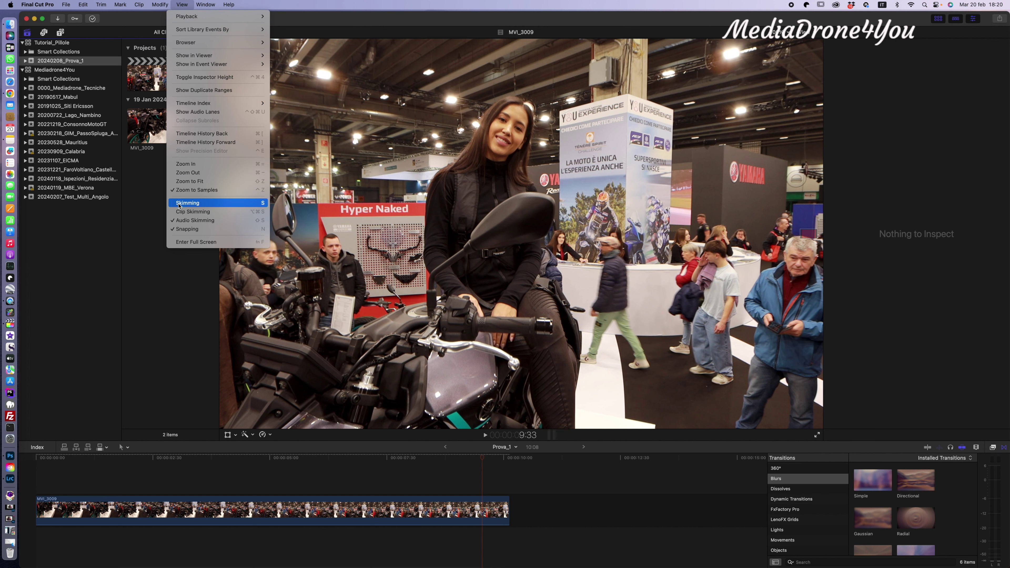
# Step: Re-enable skimming and load the MVI_3009 clip into the viewer
pyautogui.click(178, 204)
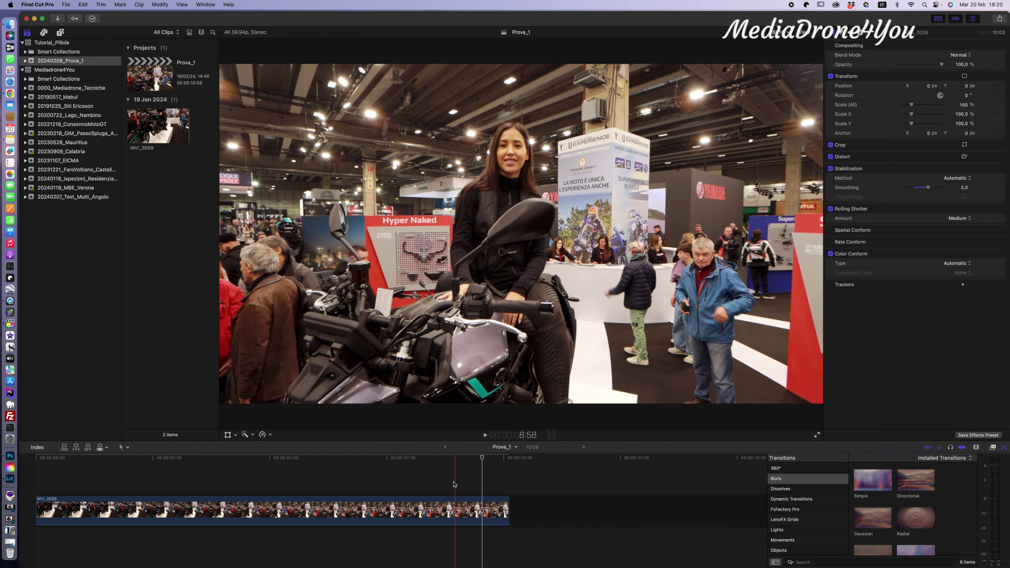
pyautogui.click(154, 201)
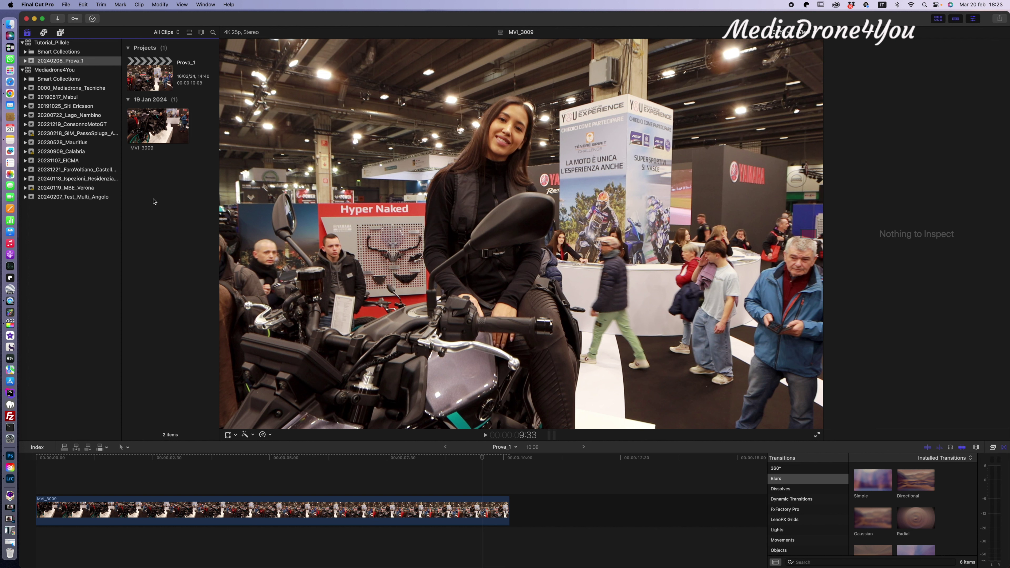
# Step: Check the View menu and close it without changing any option
pyautogui.click(182, 6)
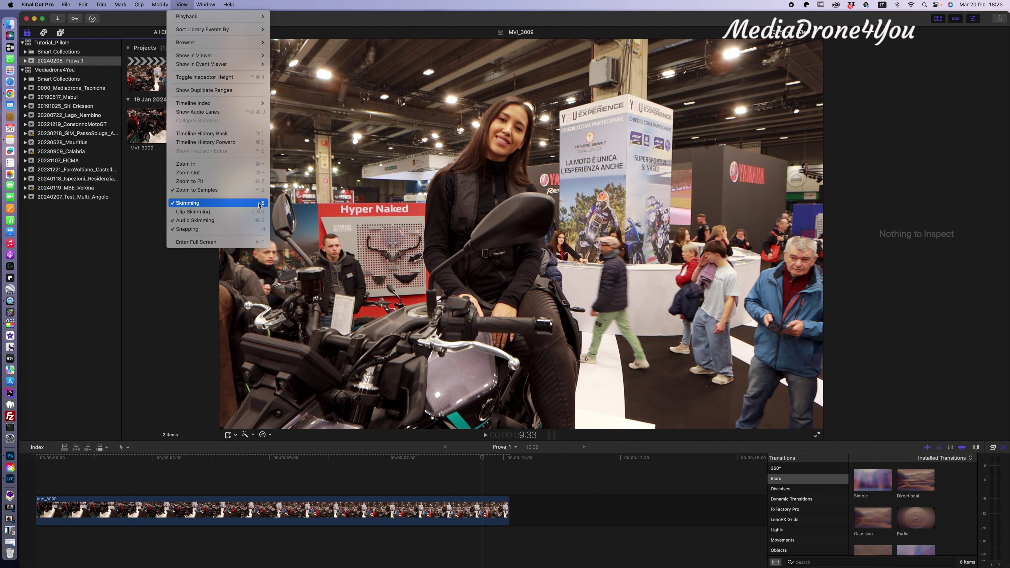
pyautogui.click(147, 175)
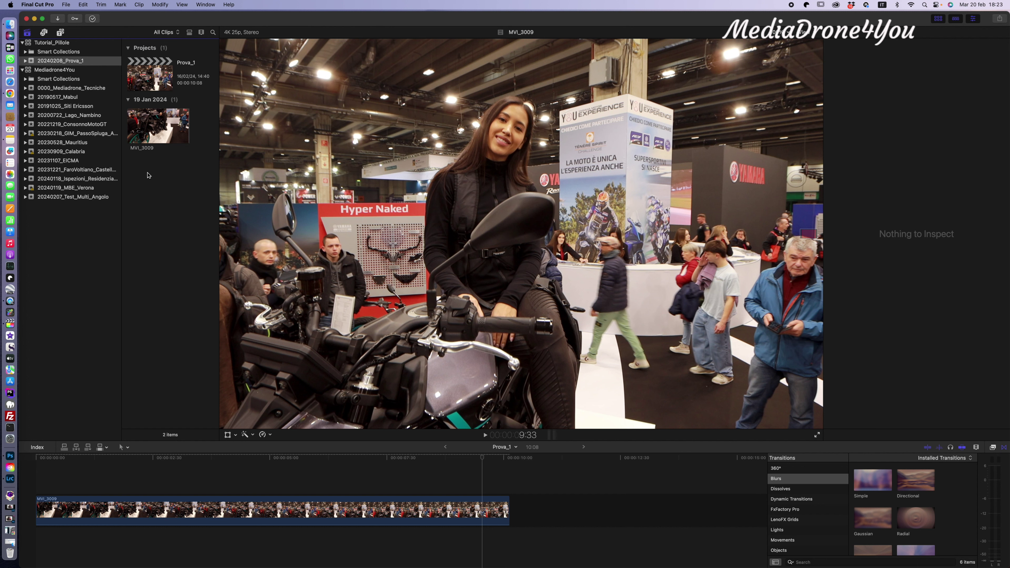
# Step: Turn skimming off with the S key, then re-enable it from the View menu
pyautogui.press('s')
pyautogui.click(192, 5)
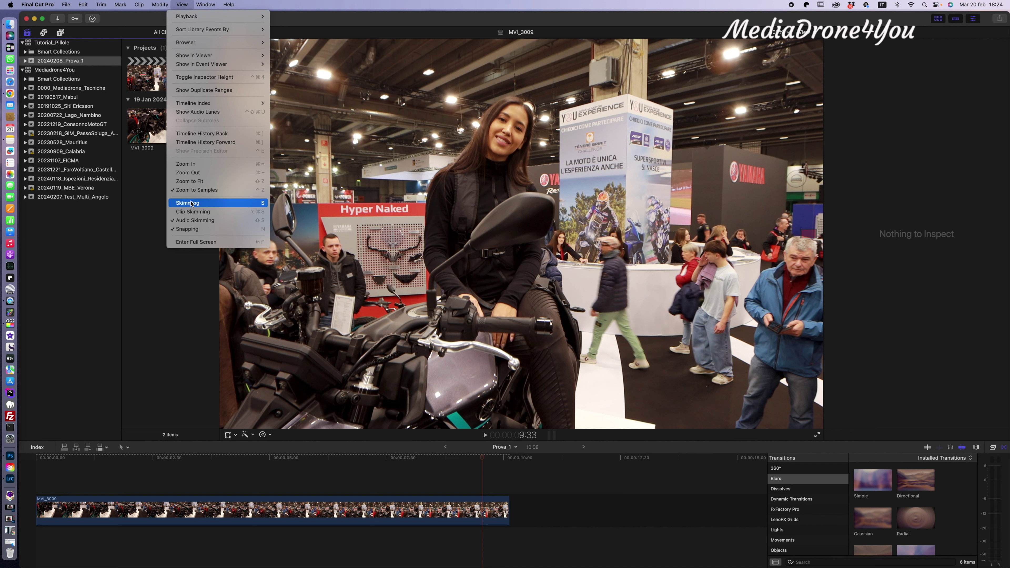
pyautogui.click(188, 204)
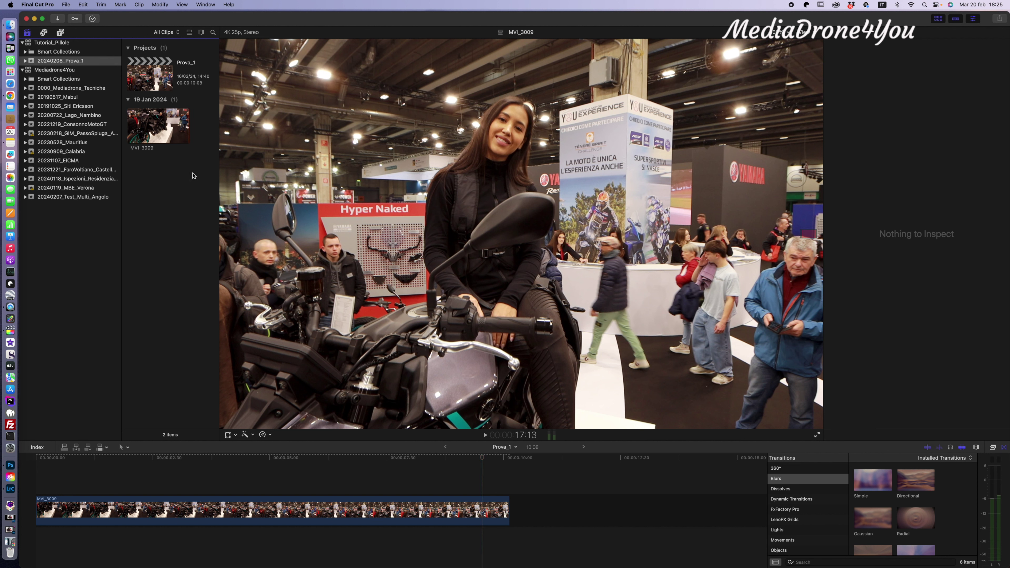
pyautogui.click(181, 5)
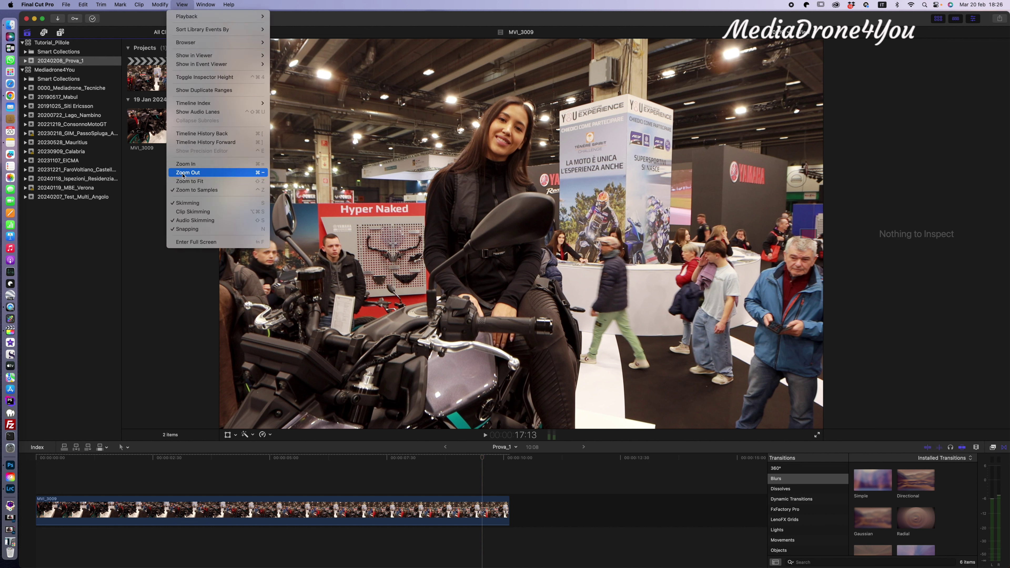
# Step: Toggle skimming and show the timeline clip's video properties in the Video Inspector (Cmd+4)
pyautogui.click(195, 203)
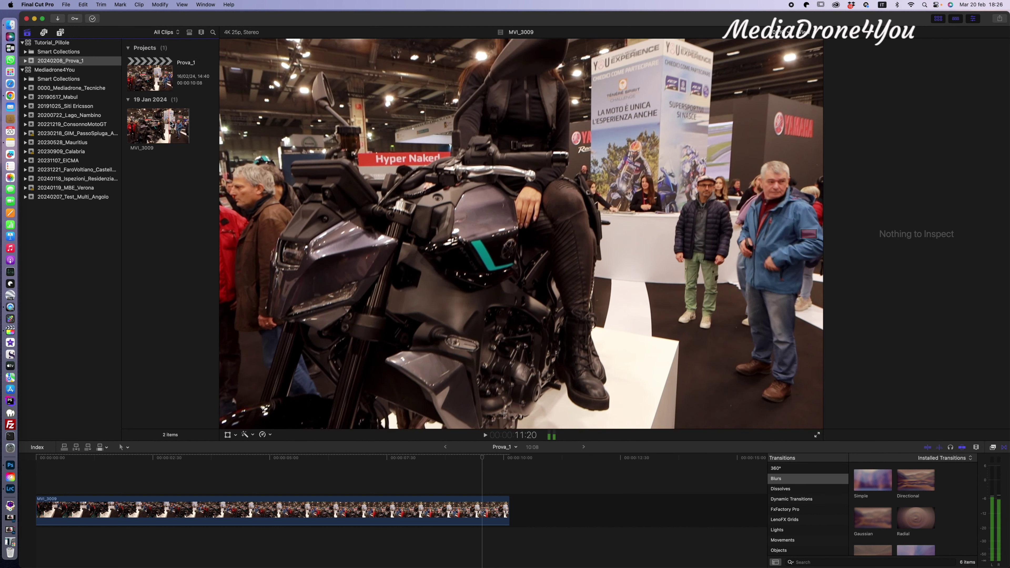
pyautogui.press('super+4')
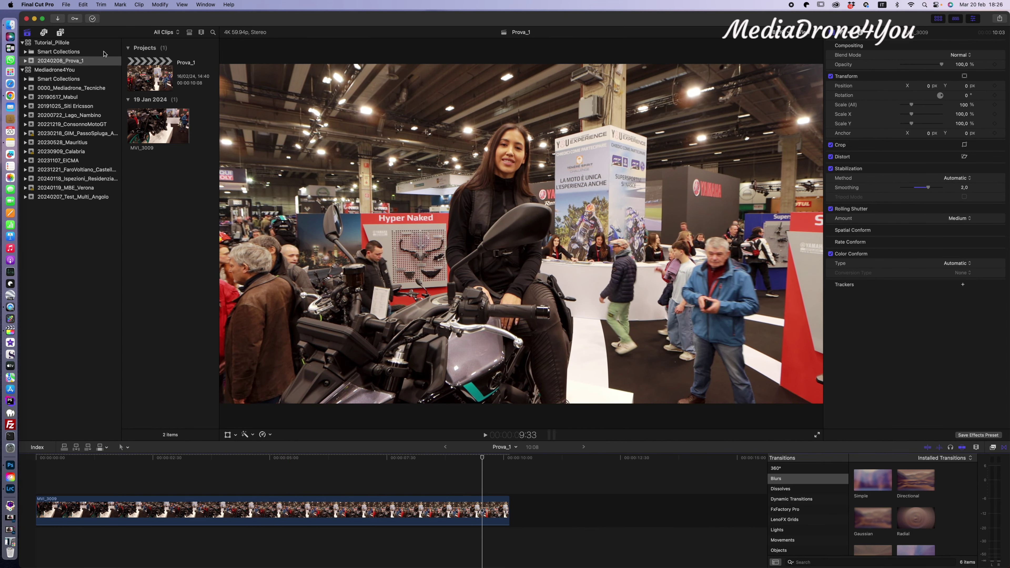
# Step: Load the MVI_3009 thumbnail from the browser into the viewer
pyautogui.click(199, 335)
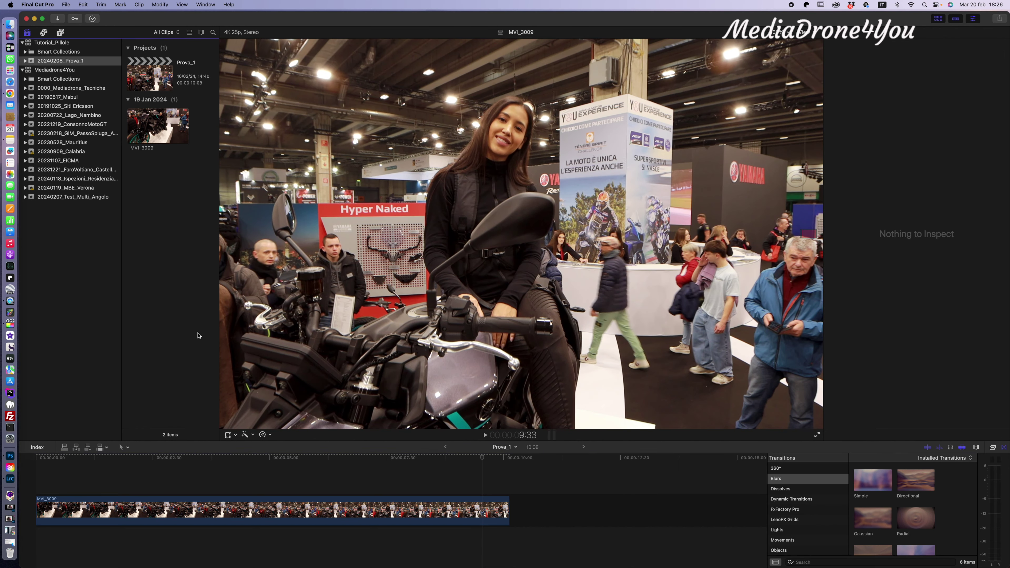